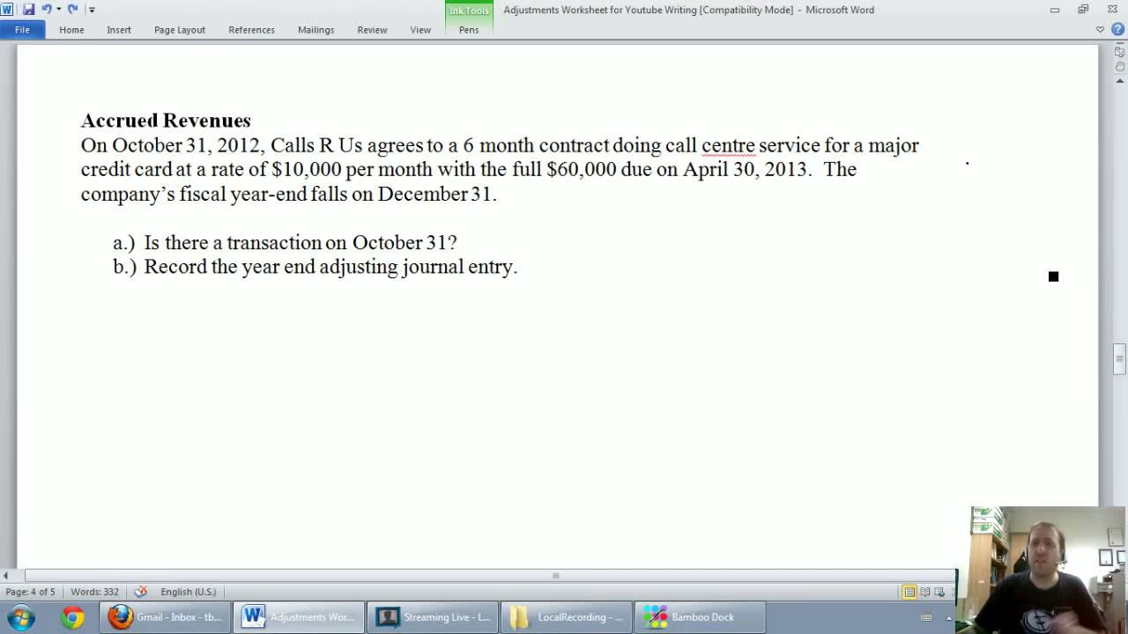
- Circle the handwritten words "expense" and "payable" in the May 31 salaries entry under Accrued Expenses
scroll(1053, 277, up, 10)
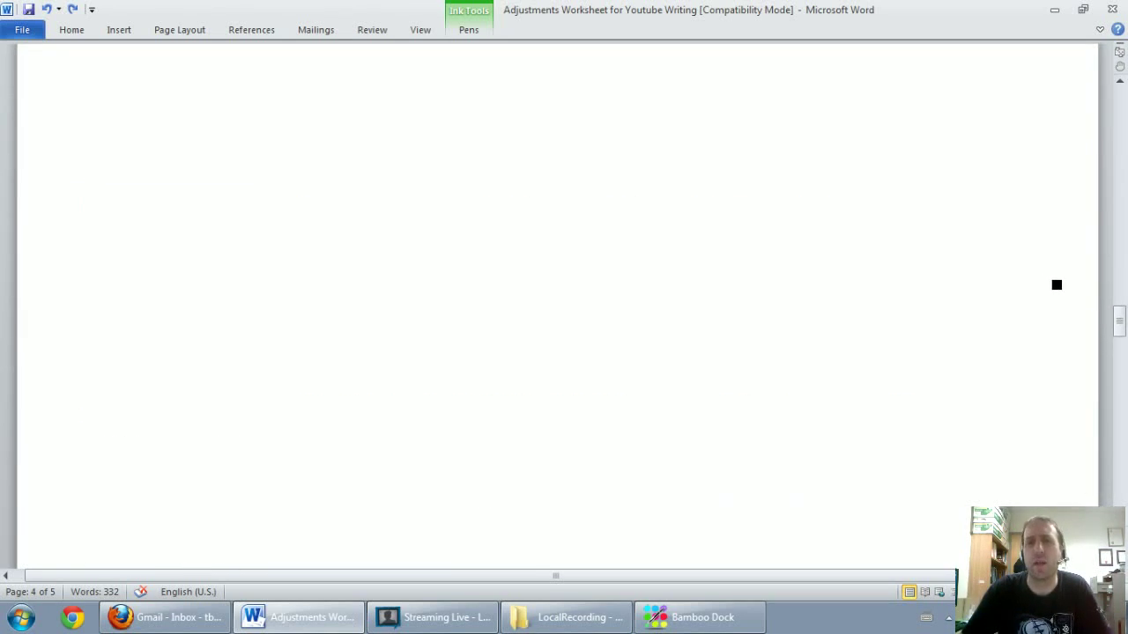
scroll(1056, 291, up, 10)
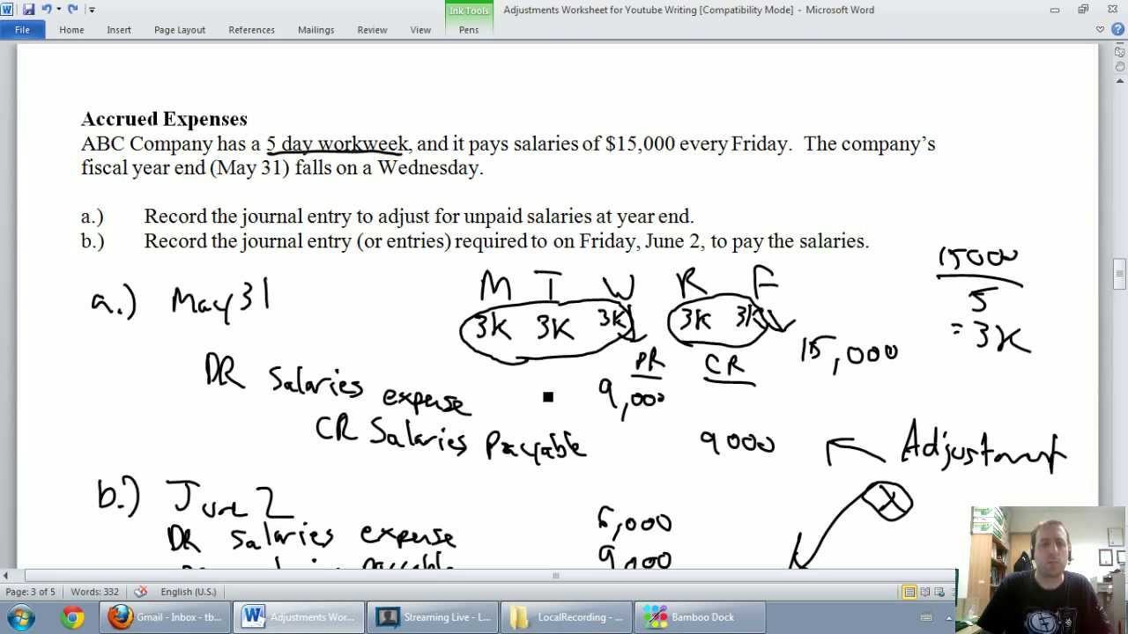
mouse_move(388, 416)
mouse_down()
mouse_move(445, 370)
mouse_move(481, 411)
mouse_move(379, 407)
mouse_up()
mouse_move(487, 431)
mouse_down()
mouse_move(559, 414)
mouse_move(585, 472)
mouse_move(489, 468)
mouse_up()
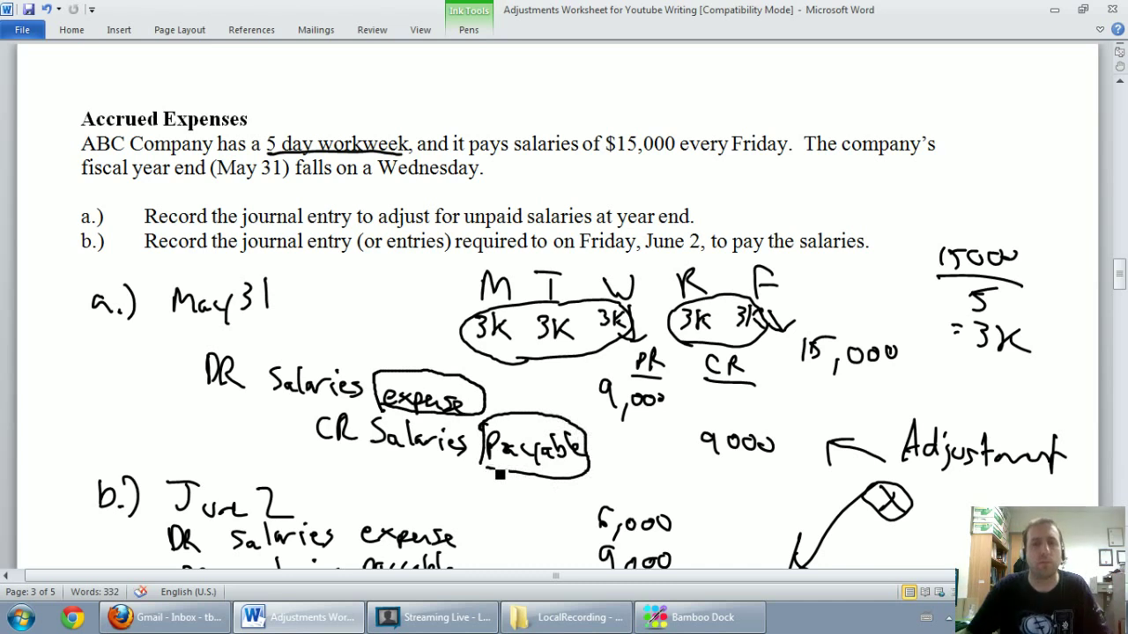
- Handwrite the answer "a.) No transaction (yet)" in ink below the Accrued Revenues questions
scroll(636, 458, down, 5)
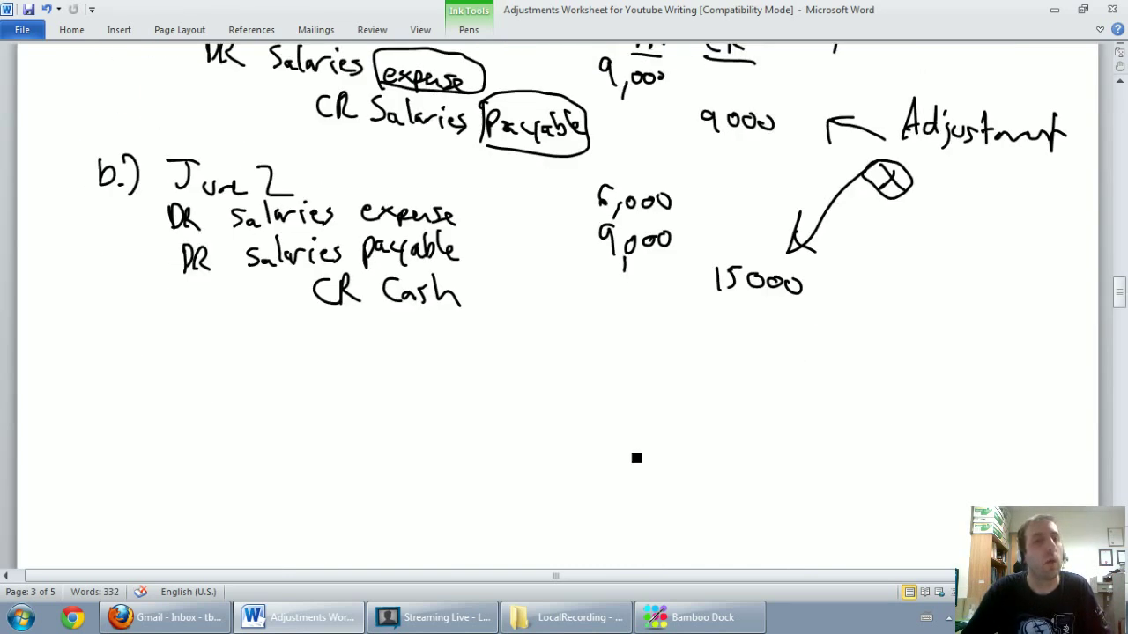
scroll(636, 458, down, 15)
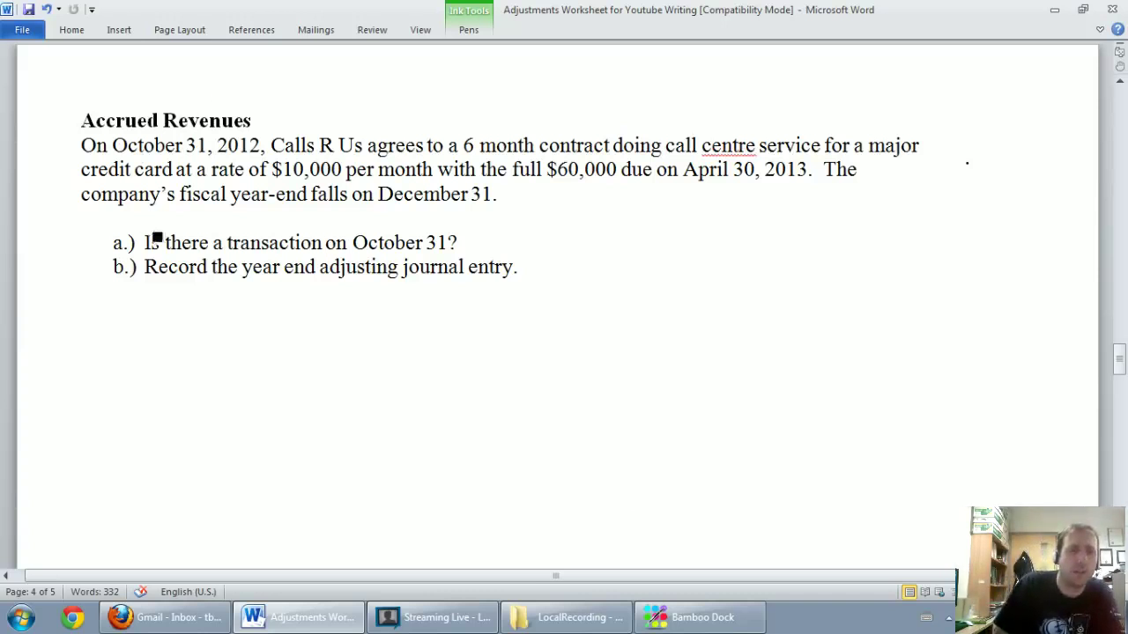
drag(117, 310, 146, 336)
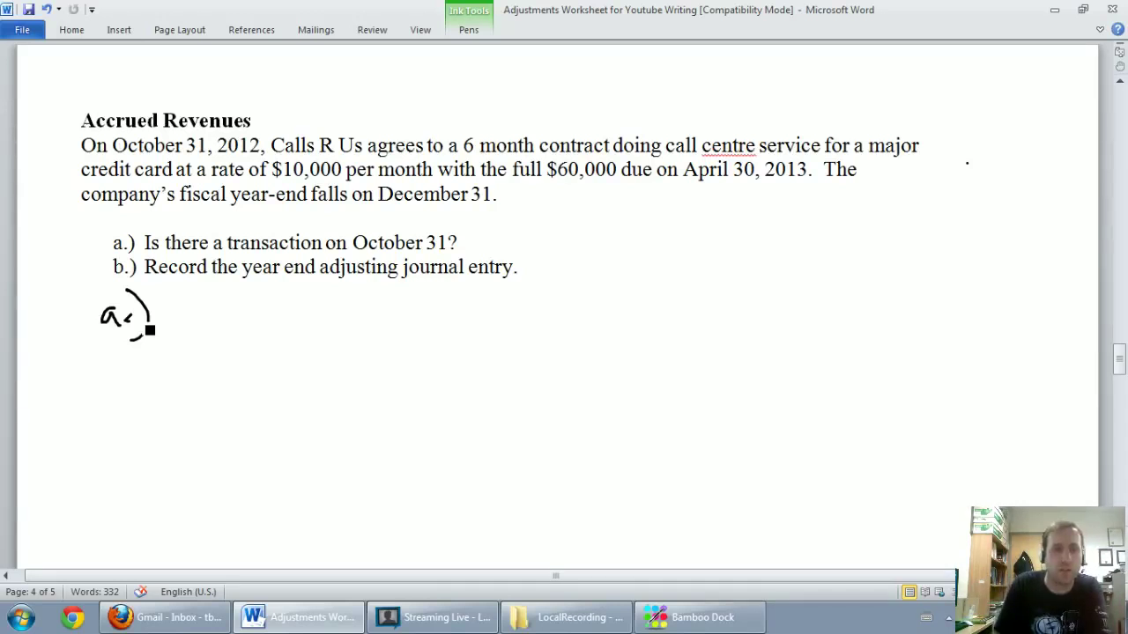
mouse_move(186, 321)
mouse_down()
mouse_move(213, 291)
mouse_move(226, 312)
mouse_move(284, 331)
mouse_move(408, 320)
mouse_move(437, 333)
mouse_up()
drag(490, 292, 490, 337)
drag(518, 310, 520, 345)
drag(523, 326, 541, 332)
drag(561, 295, 556, 333)
mouse_move(541, 308)
mouse_down()
mouse_move(568, 303)
mouse_move(566, 342)
mouse_up()
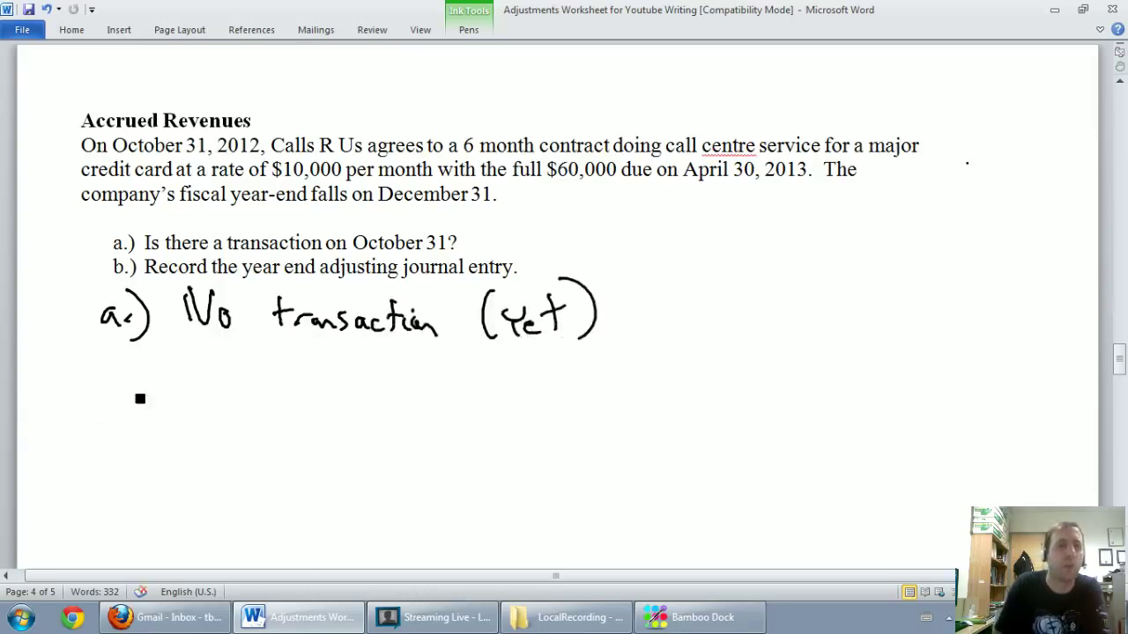
- Handwrite "b.) Dec 31, 2012" below answer a, with the calculation "2 months @ 10,000 = 20,000" beside it
drag(106, 378, 134, 403)
drag(137, 377, 146, 429)
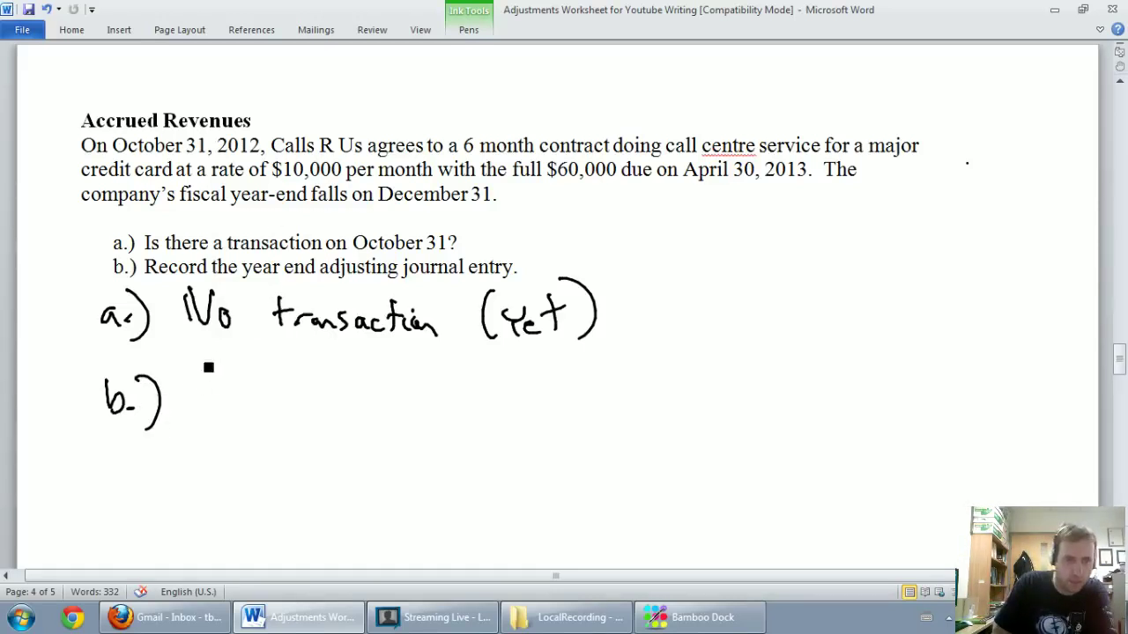
mouse_move(197, 399)
mouse_down()
mouse_move(208, 371)
mouse_move(242, 392)
mouse_move(280, 380)
mouse_move(326, 405)
mouse_move(404, 385)
mouse_move(433, 401)
mouse_up()
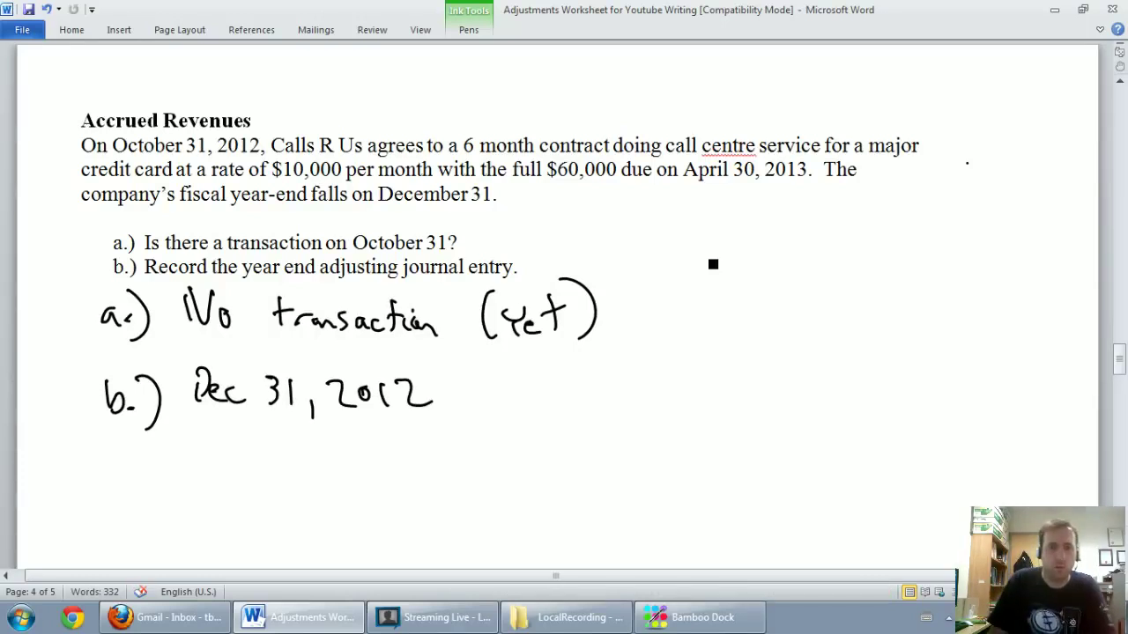
drag(521, 382, 536, 407)
drag(548, 411, 808, 395)
mouse_move(631, 437)
mouse_down()
mouse_move(658, 433)
mouse_move(687, 458)
mouse_move(722, 458)
mouse_move(749, 442)
mouse_up()
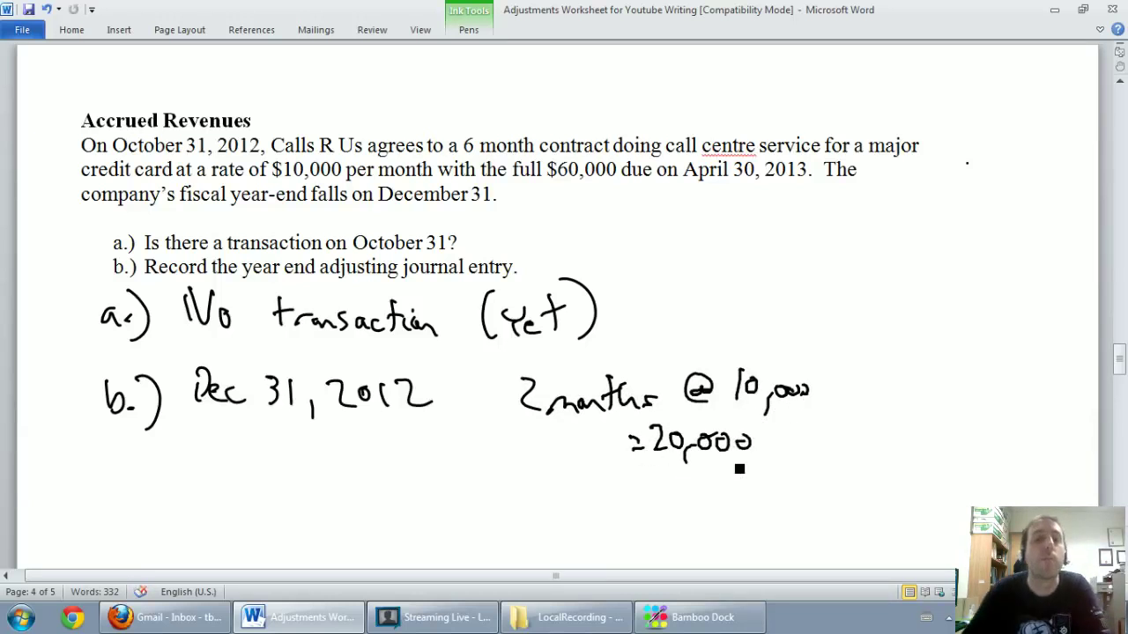
- Handwrite "DR Accounts receivable" under the date, add underlined DR and CR column headings, and enter 20,000 in the DR column
scroll(730, 455, down, 3)
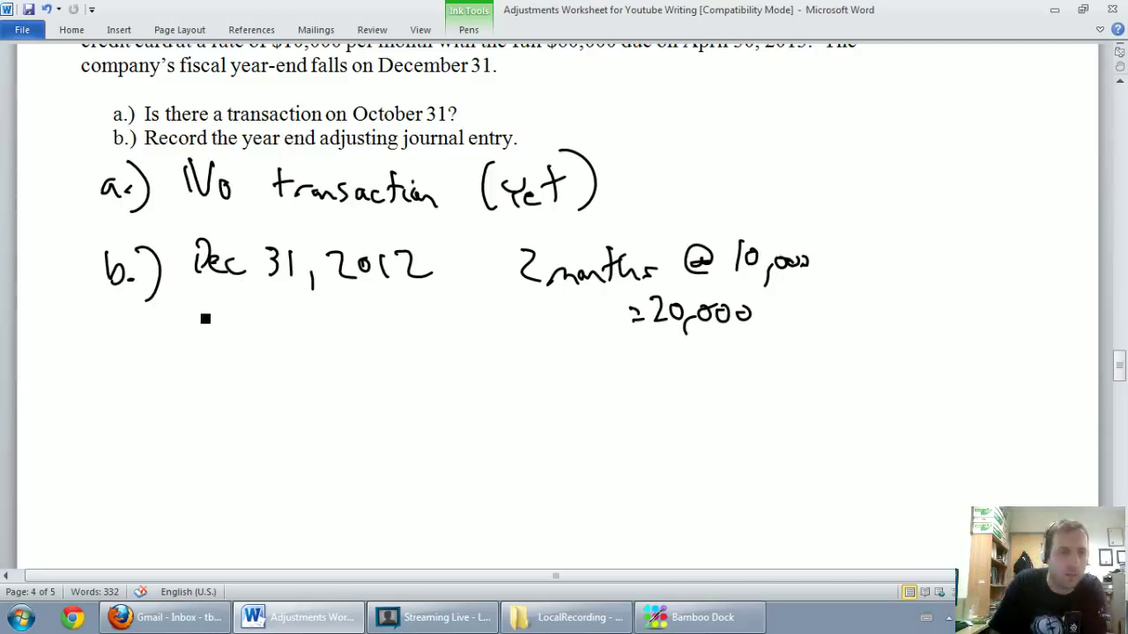
mouse_move(185, 305)
mouse_down()
mouse_move(200, 338)
mouse_move(302, 361)
mouse_move(327, 344)
mouse_move(378, 370)
mouse_move(423, 367)
mouse_move(457, 390)
mouse_move(473, 370)
mouse_move(504, 386)
mouse_up()
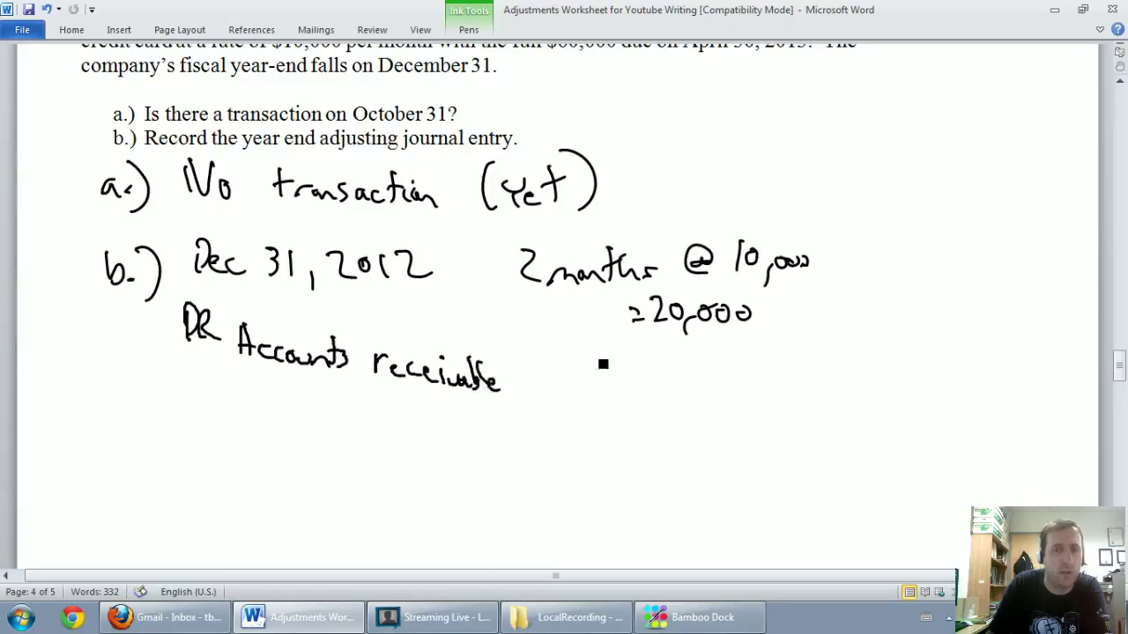
mouse_move(578, 343)
mouse_down()
mouse_move(584, 332)
mouse_move(624, 365)
mouse_up()
mouse_move(761, 335)
mouse_down()
mouse_move(758, 356)
mouse_move(795, 363)
mouse_up()
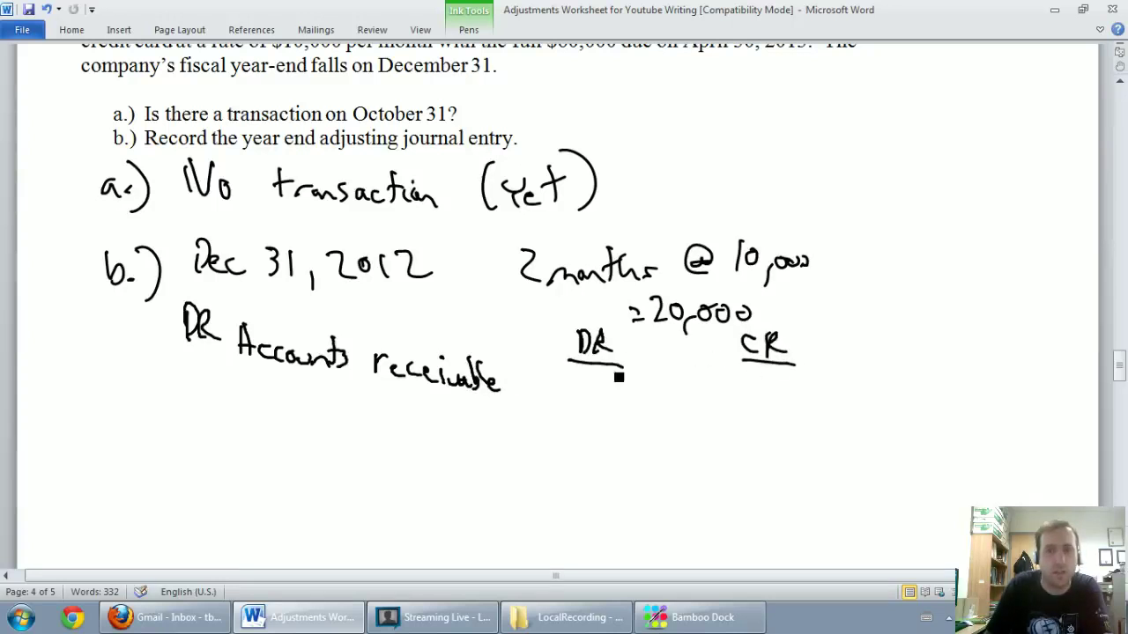
mouse_move(557, 382)
mouse_down()
mouse_move(587, 421)
mouse_move(622, 398)
mouse_up()
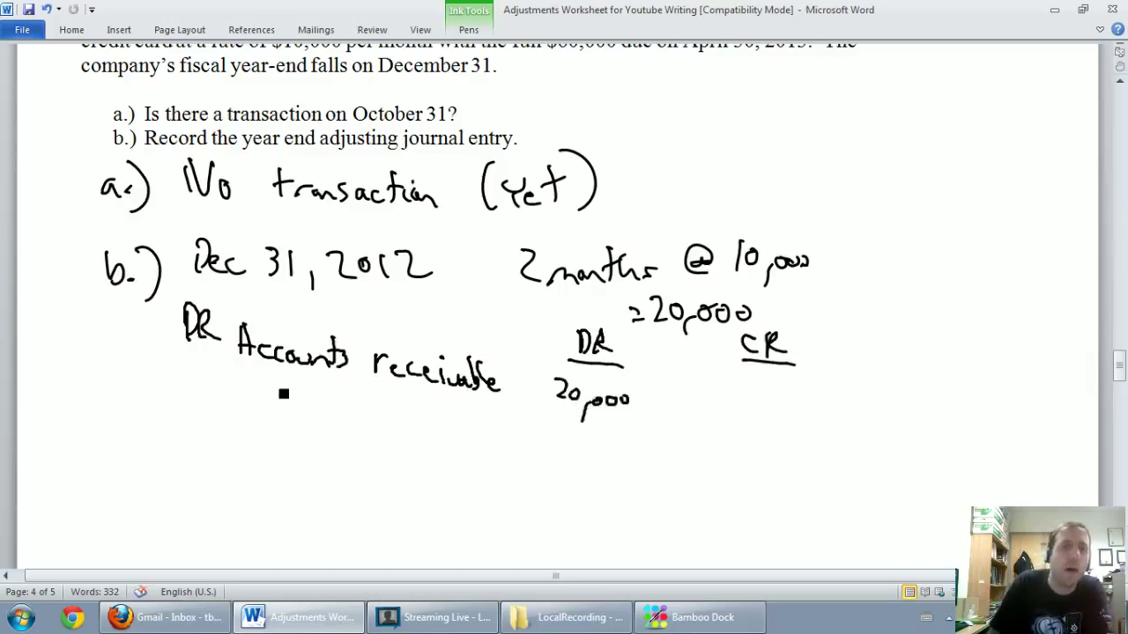
- Handwrite the indented credit line "CR Contract revenue" below Accounts receivable and enter 20,000 in the CR column
mouse_move(277, 395)
mouse_down()
mouse_move(275, 418)
mouse_move(307, 418)
mouse_up()
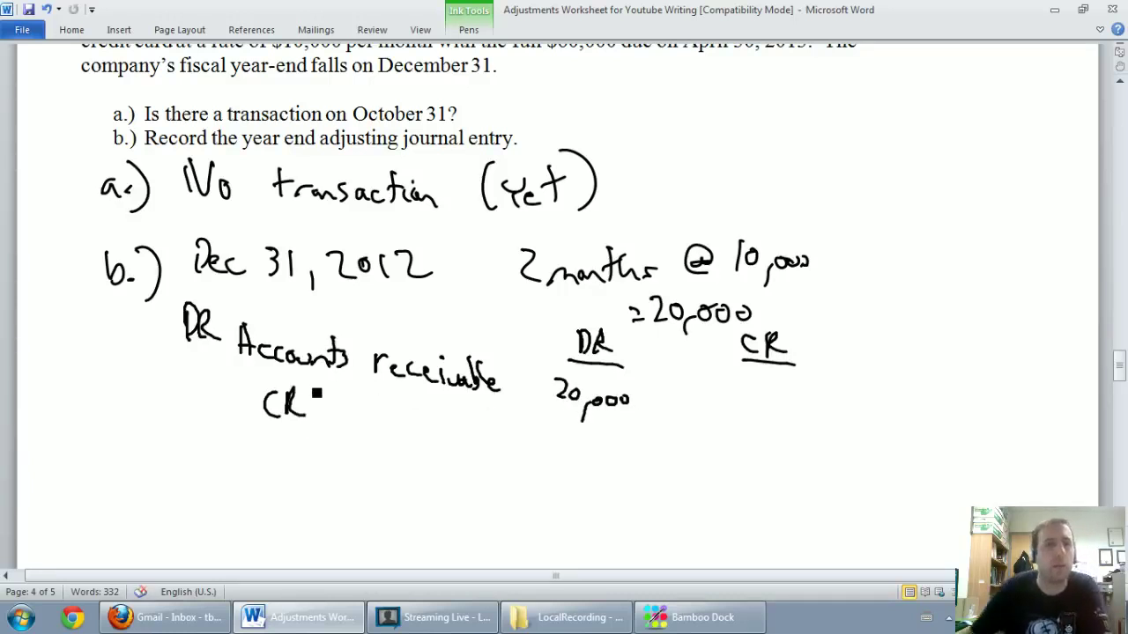
scroll(390, 395, up, 1)
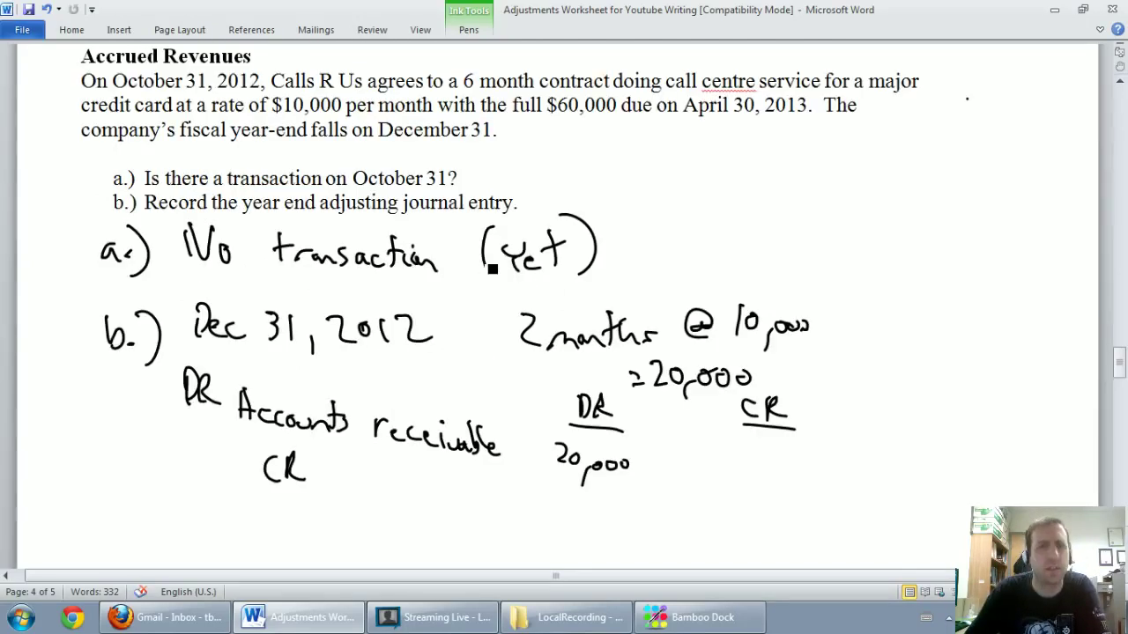
scroll(490, 276, down, 1)
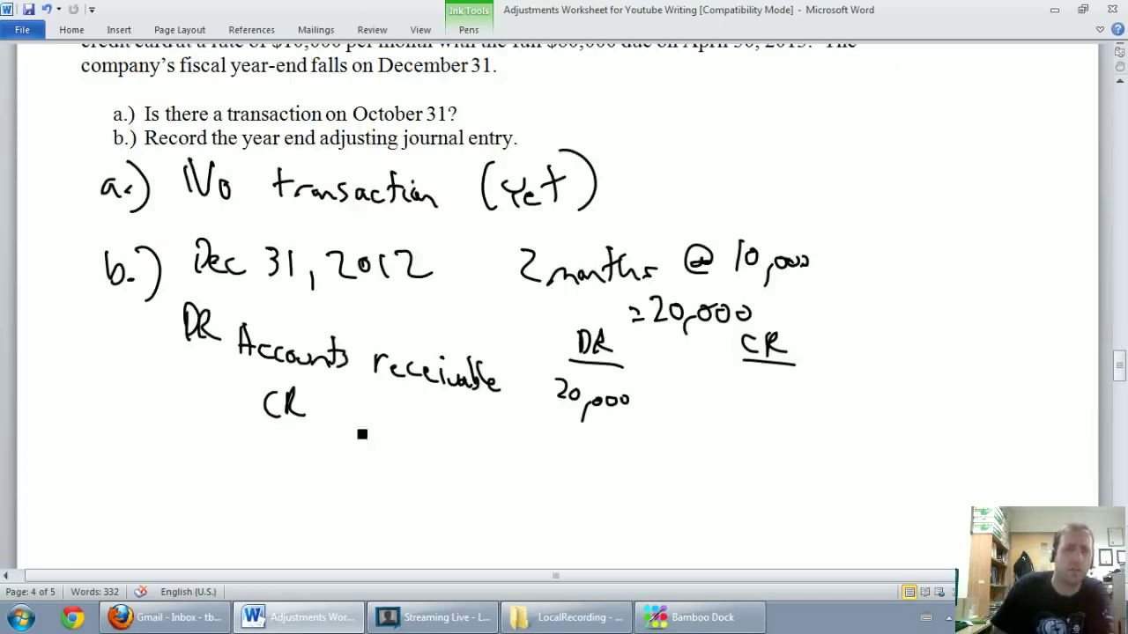
mouse_move(340, 399)
mouse_down()
mouse_move(349, 423)
mouse_move(419, 416)
mouse_up()
drag(392, 454, 494, 451)
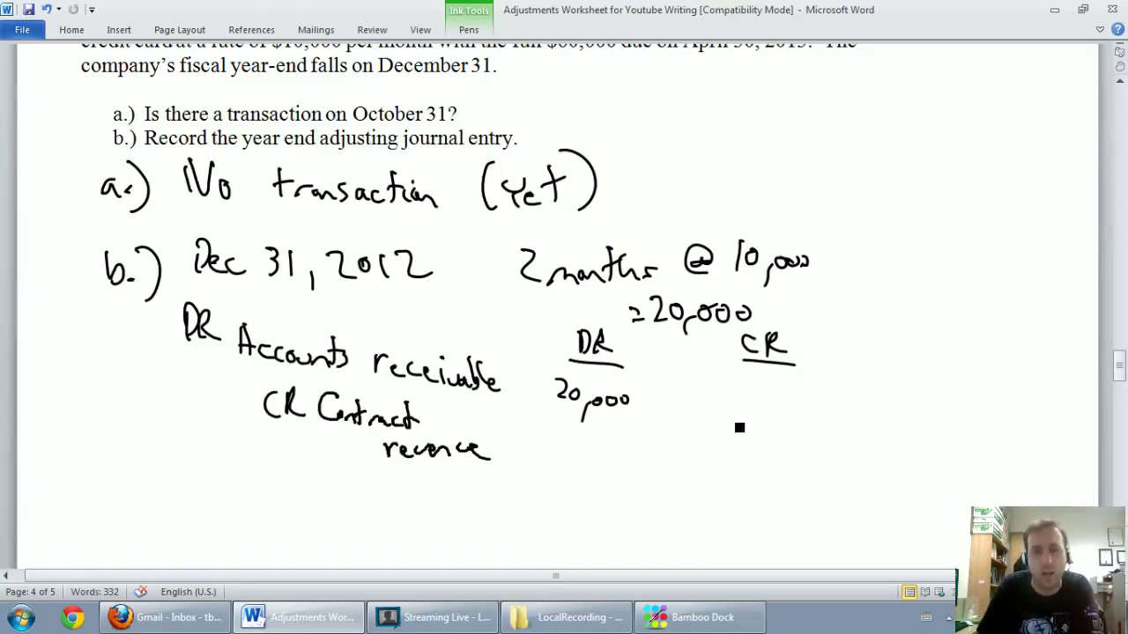
mouse_move(724, 427)
mouse_down()
mouse_move(778, 443)
mouse_move(818, 434)
mouse_up()
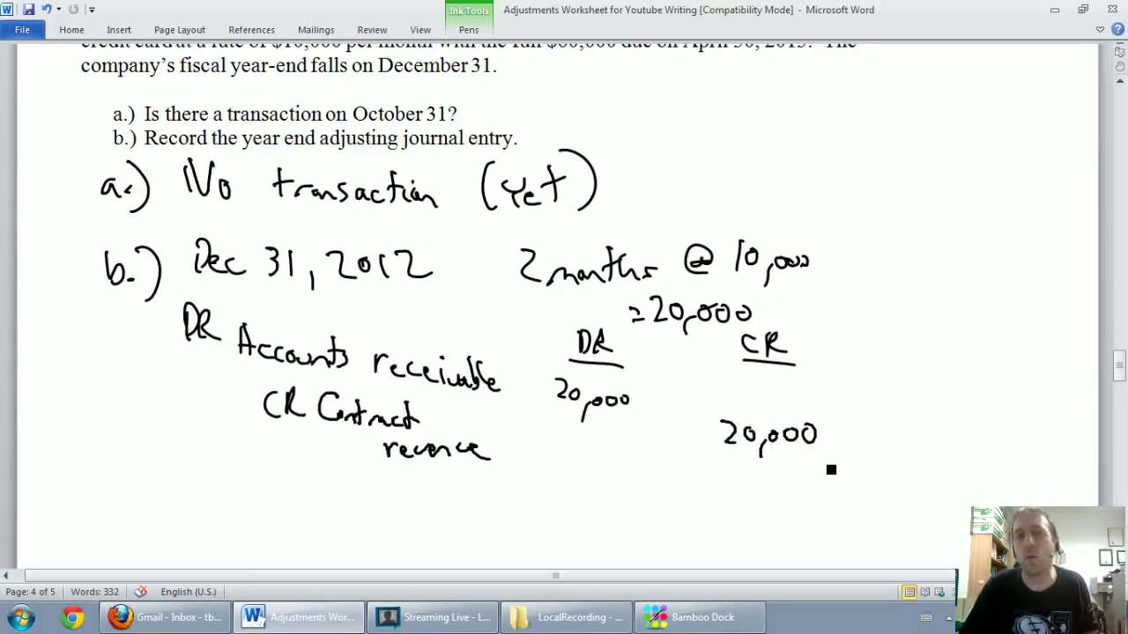
scroll(831, 470, up, 1)
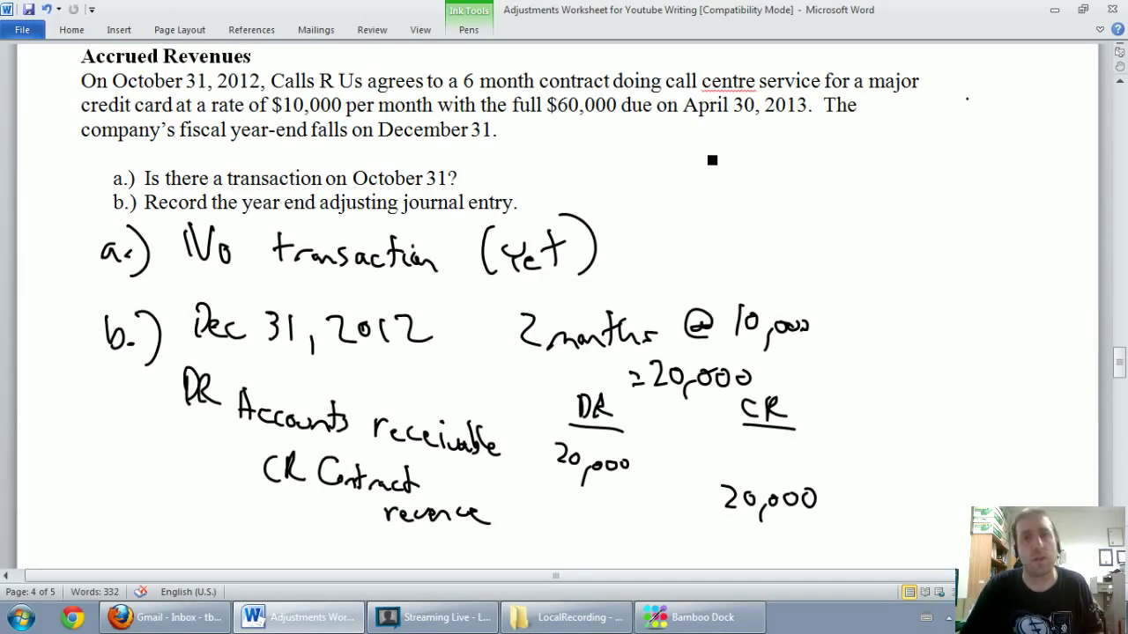